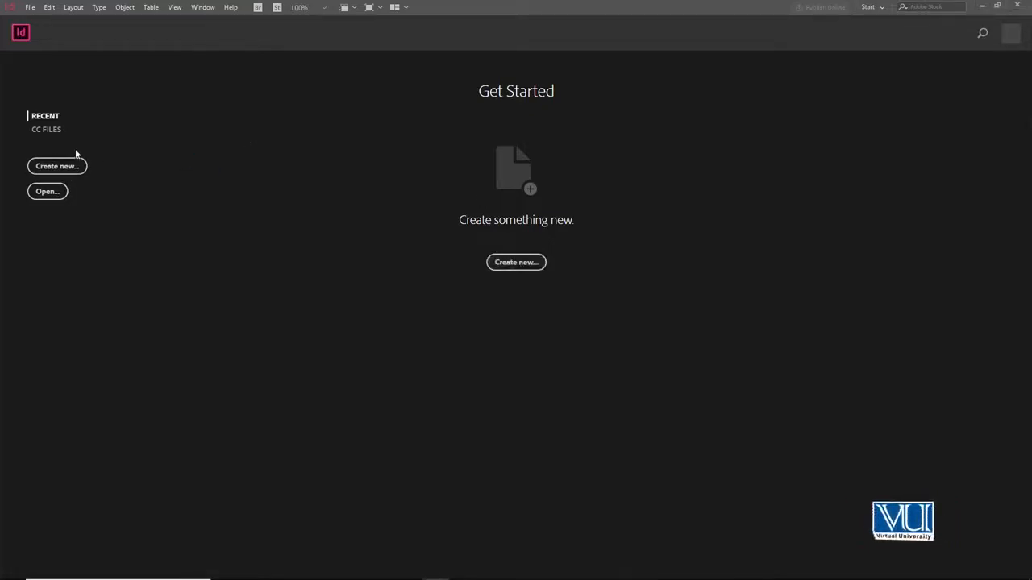
# Create a new single-page A4 portrait document with the units set to inches.
pyautogui.click(519, 264)
pyautogui.moveTo(485, 83); pyautogui.dragTo(426, 90)
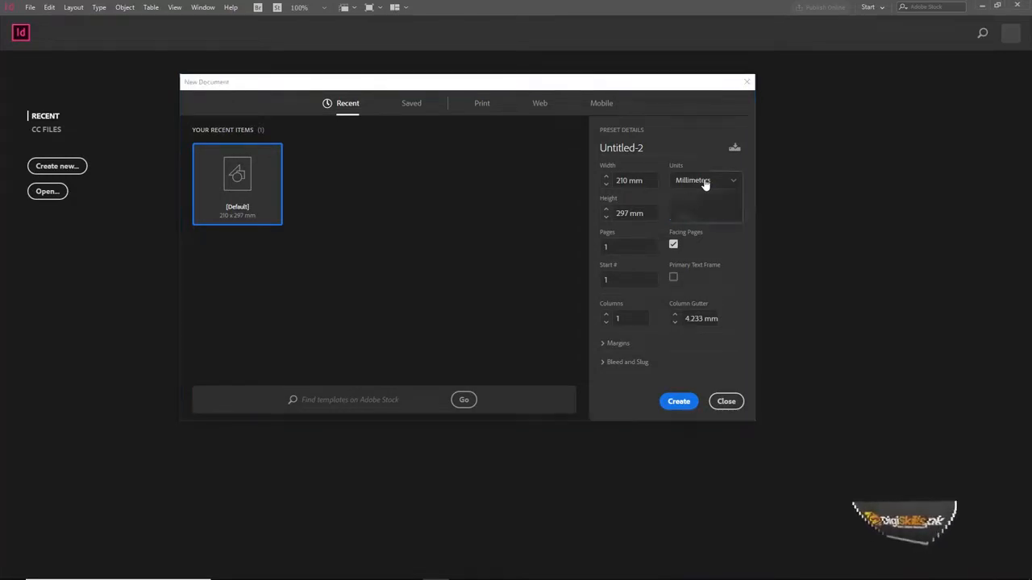
pyautogui.click(705, 184)
pyautogui.click(715, 234)
pyautogui.moveTo(649, 89); pyautogui.dragTo(687, 80)
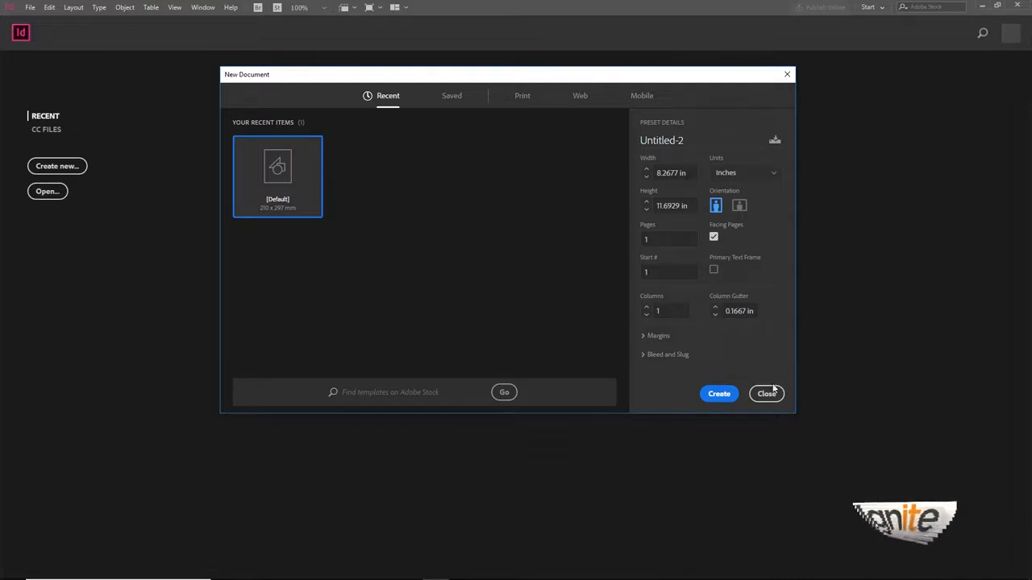
pyautogui.click(718, 394)
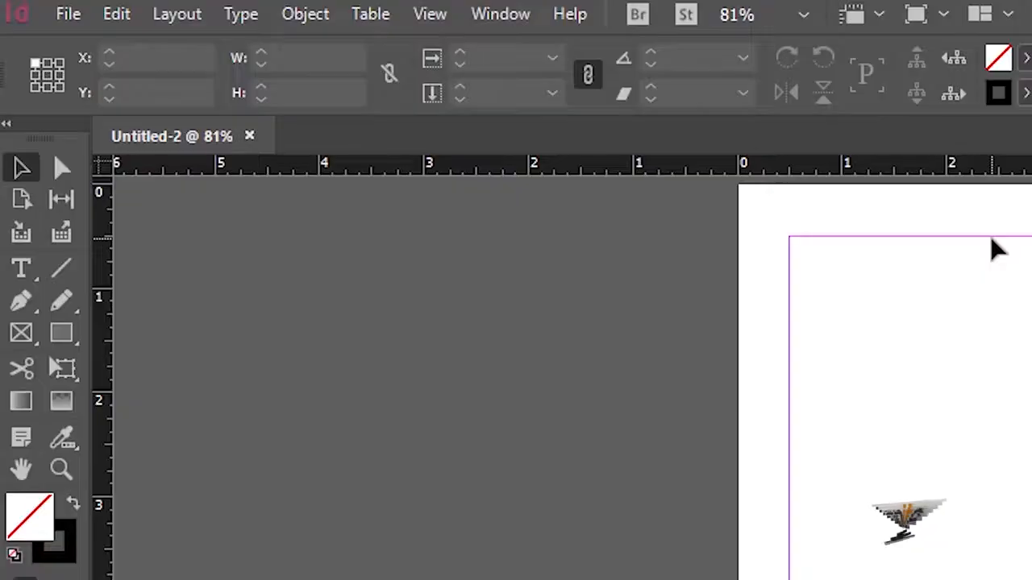
pyautogui.click(69, 17)
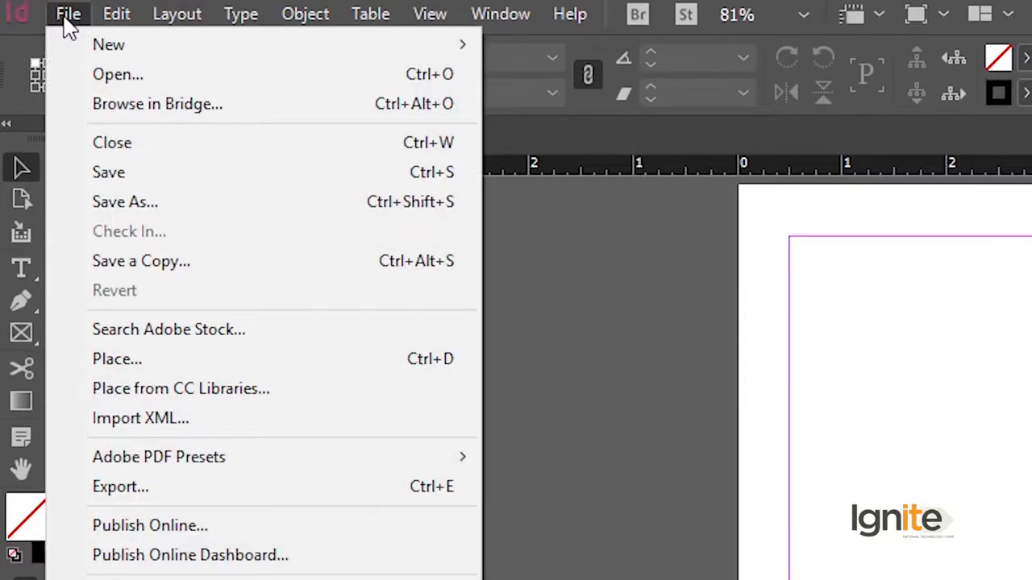
pyautogui.click(64, 20)
pyautogui.click(124, 19)
pyautogui.click(122, 18)
pyautogui.click(158, 17)
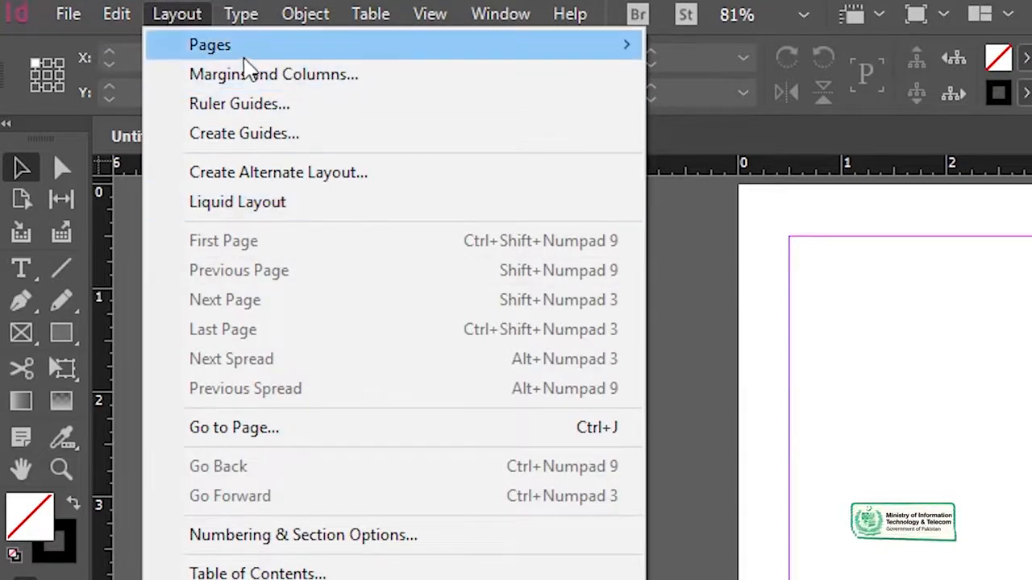
pyautogui.moveTo(232, 56)
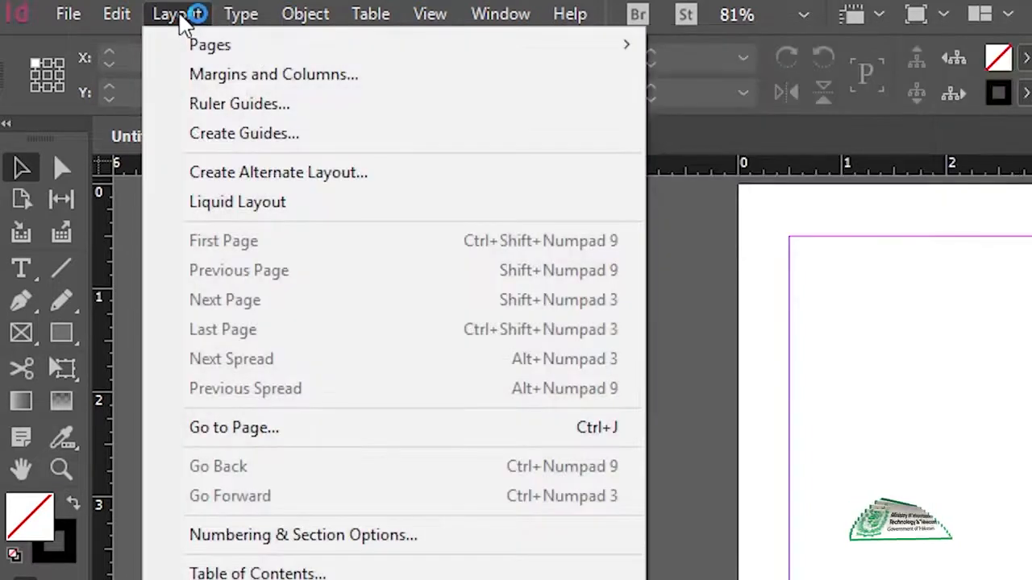
pyautogui.moveTo(247, 18)
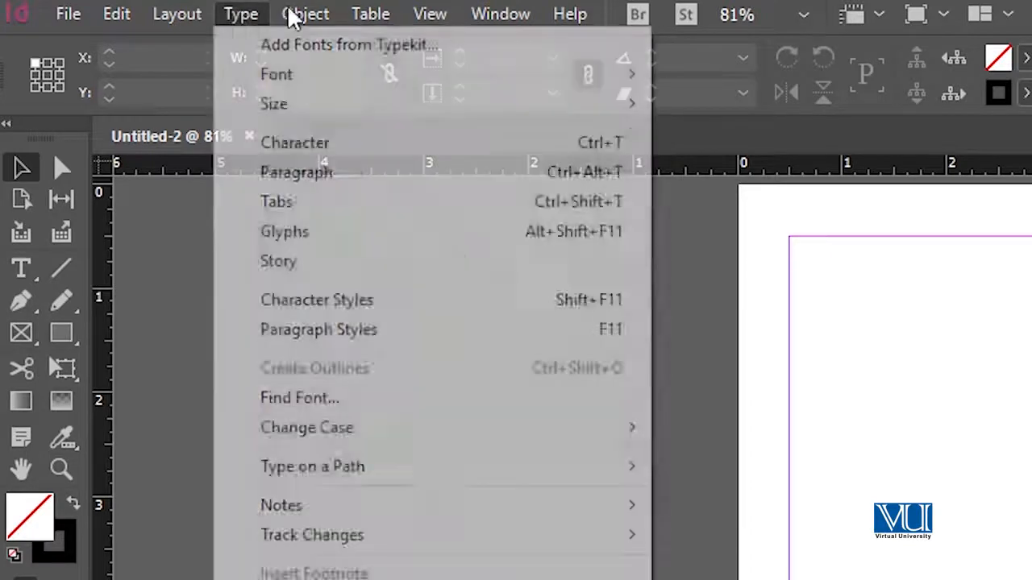
pyautogui.moveTo(300, 16)
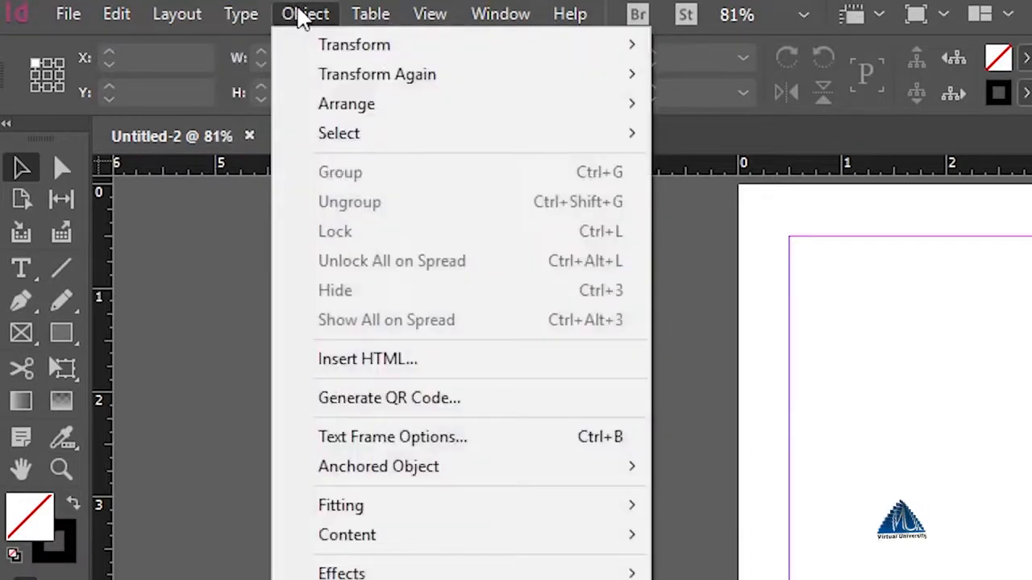
pyautogui.moveTo(369, 16)
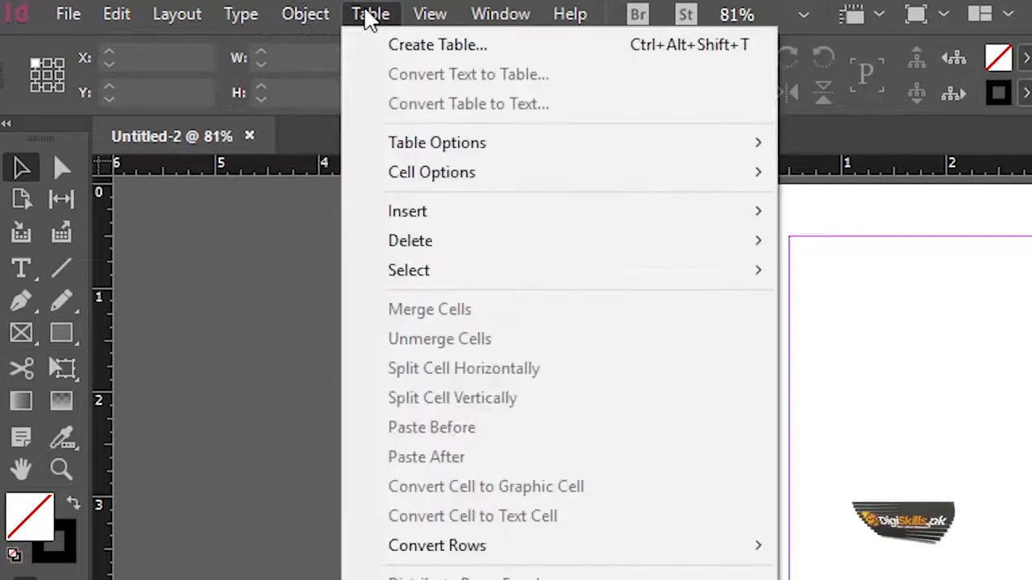
pyautogui.moveTo(435, 15)
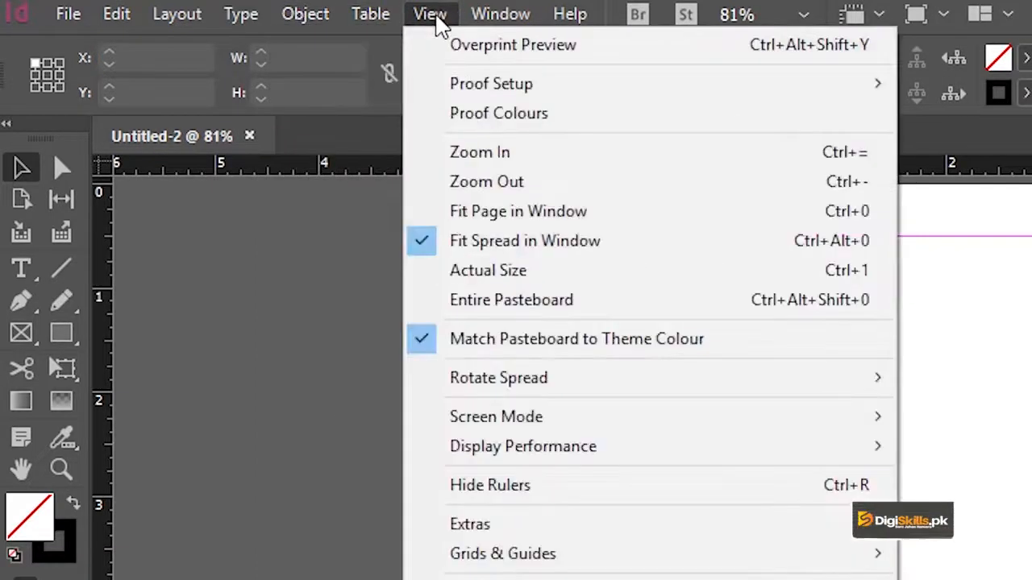
pyautogui.moveTo(499, 24)
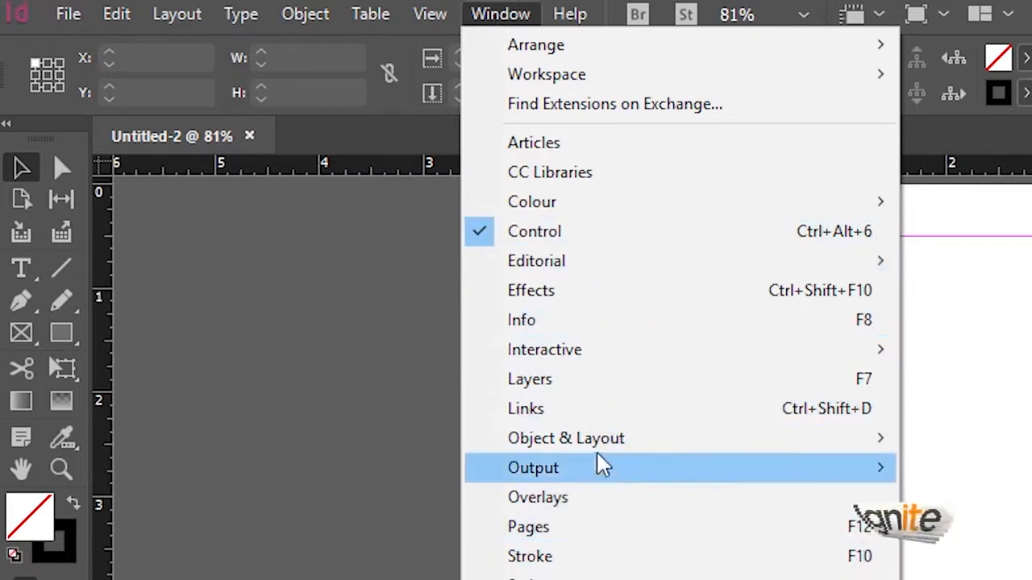
pyautogui.click(524, 16)
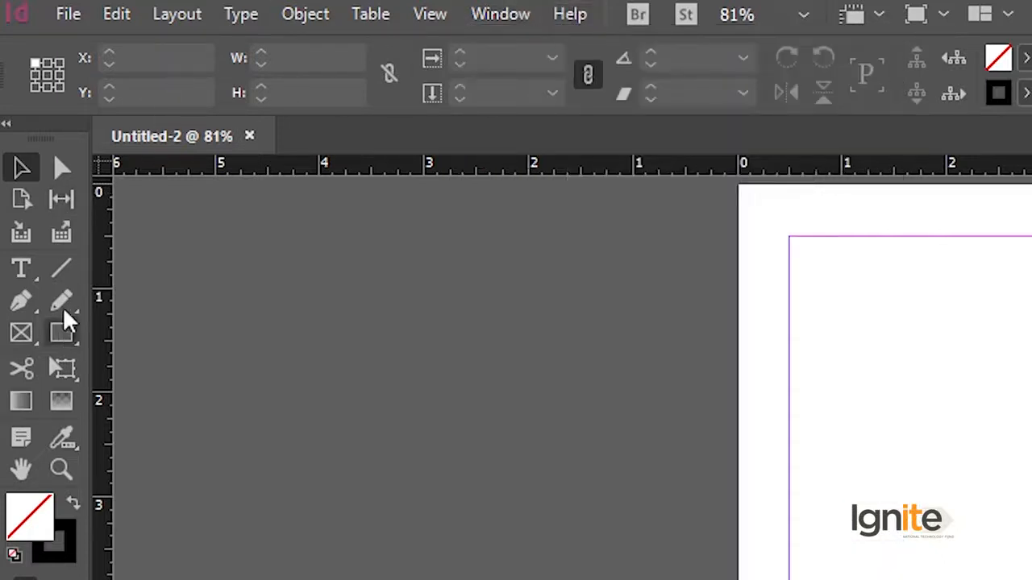
# Draw a square about 2.24 in wide near the middle of the page with the Rectangle tool.
pyautogui.click(61, 333)
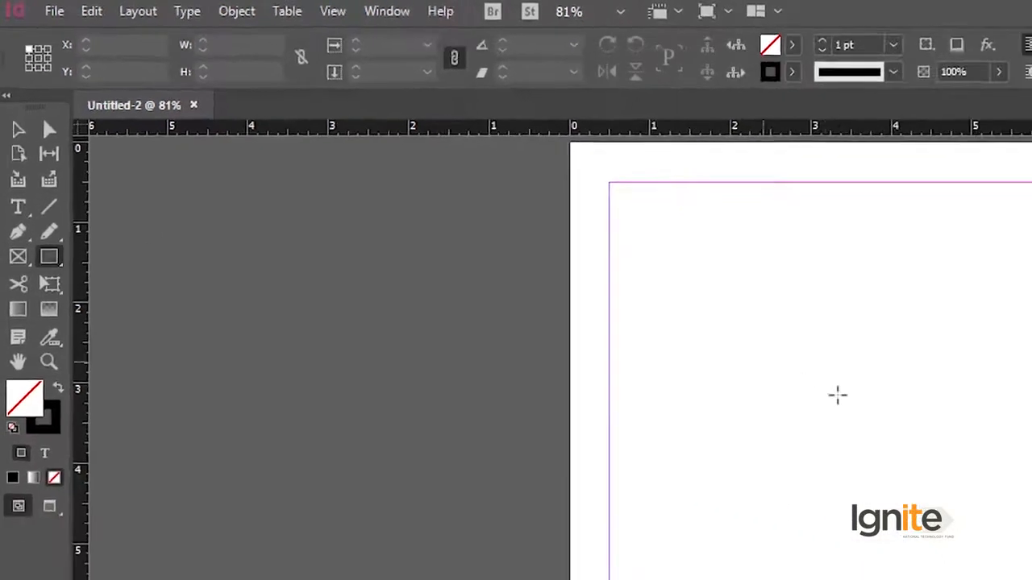
pyautogui.moveTo(808, 399); pyautogui.dragTo(1028, 574)
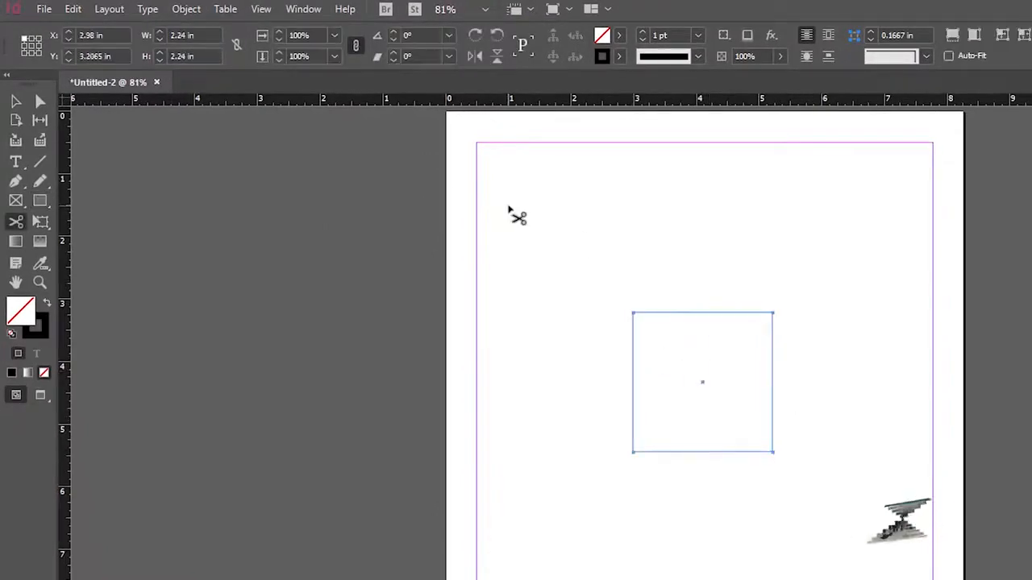
pyautogui.press('v')
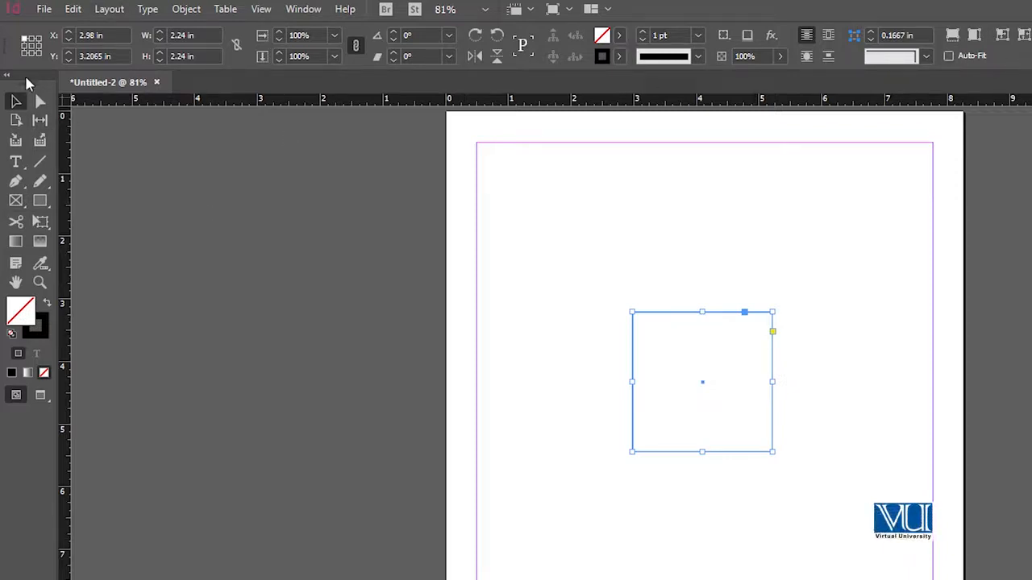
# Undock the Tools panel so that it floats over the pasteboard.
pyautogui.moveTo(28, 82); pyautogui.dragTo(22, 128)
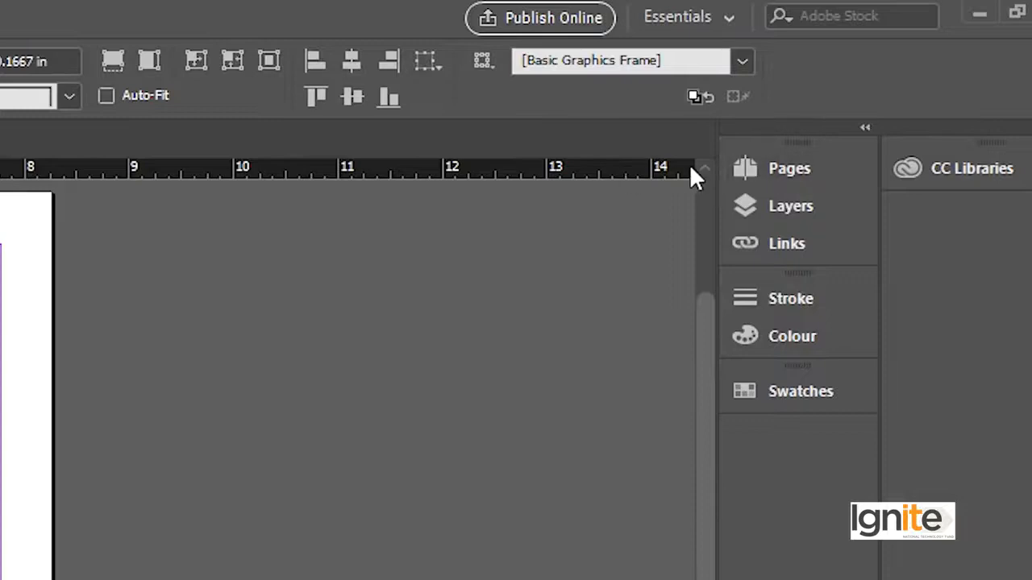
# Examine the Pages, Layers, Links, Stroke, Colour and Swatches panels one after another.
pyautogui.click(805, 163)
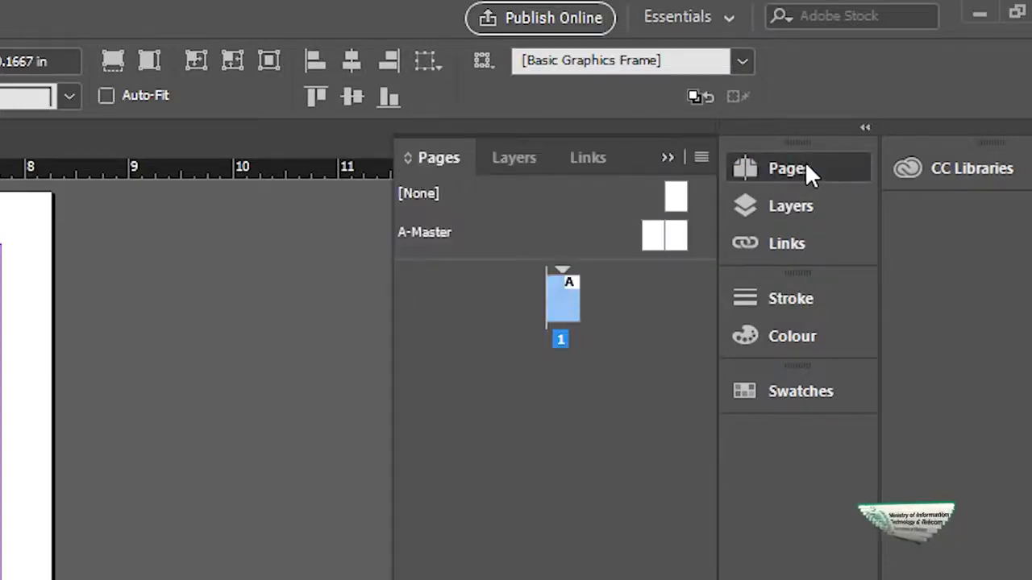
pyautogui.click(813, 176)
pyautogui.click(803, 197)
pyautogui.click(804, 198)
pyautogui.click(806, 244)
pyautogui.click(804, 244)
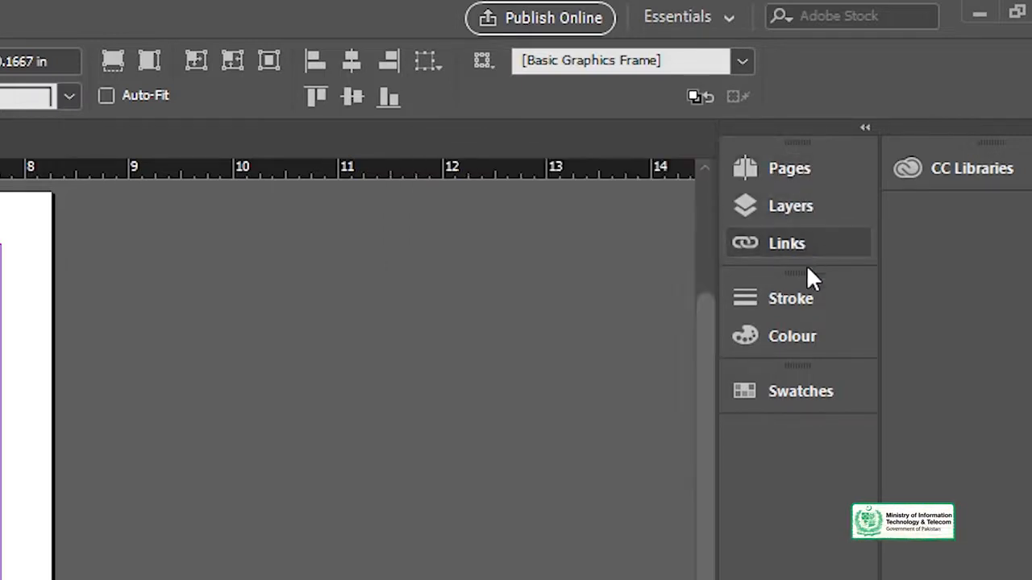
pyautogui.click(814, 291)
pyautogui.click(814, 294)
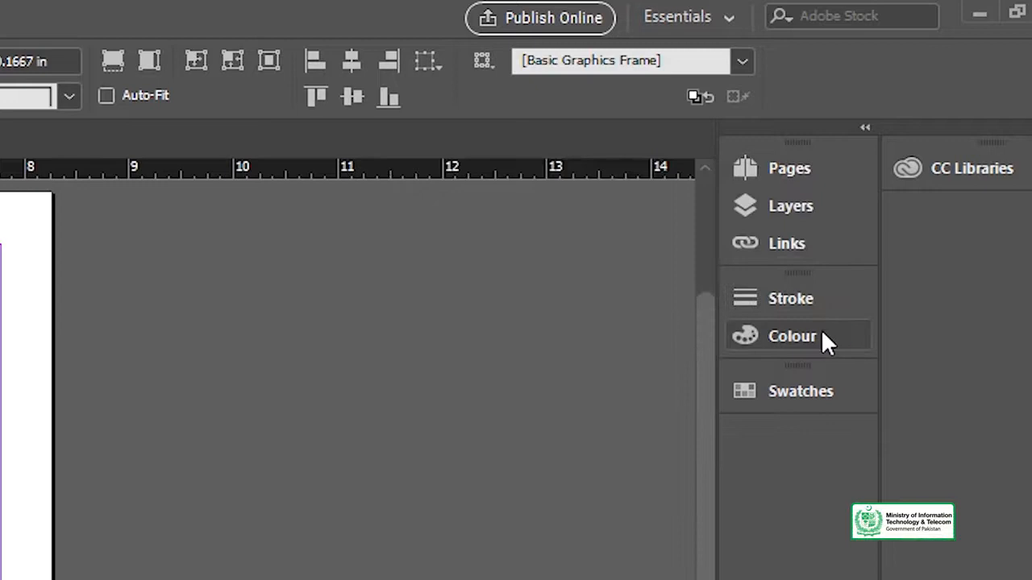
pyautogui.click(822, 335)
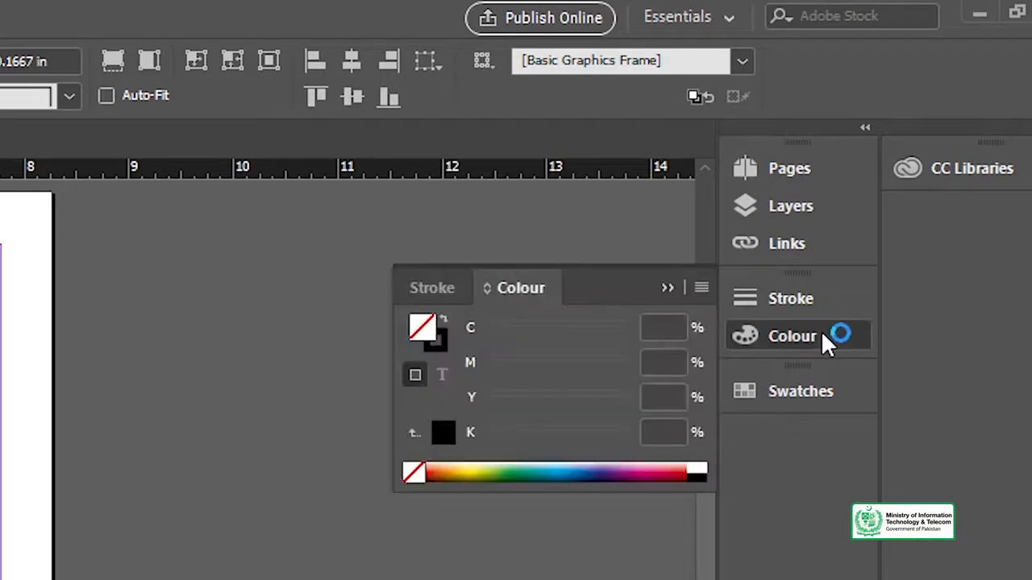
pyautogui.click(434, 282)
pyautogui.click(506, 286)
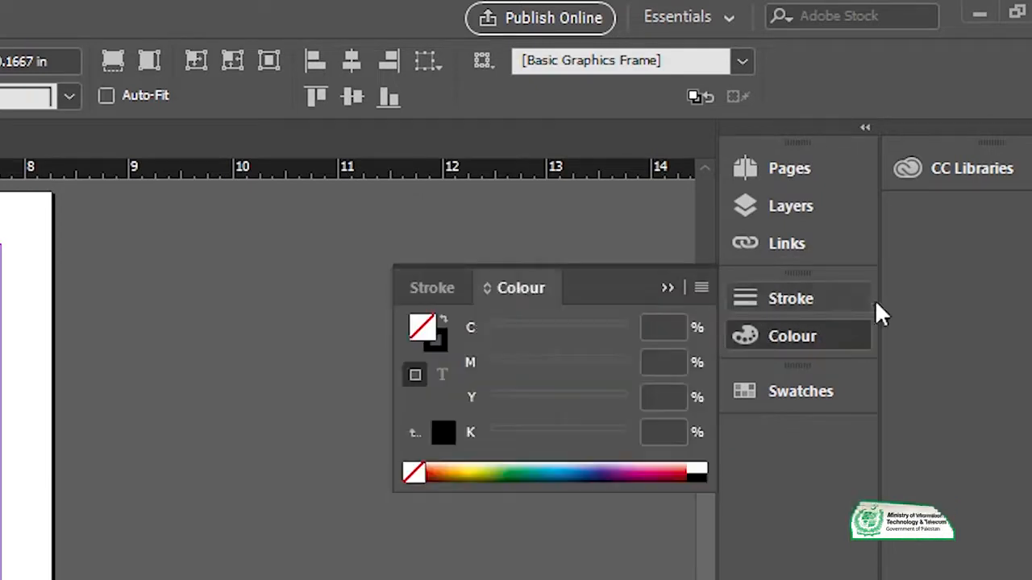
pyautogui.click(808, 328)
pyautogui.click(817, 387)
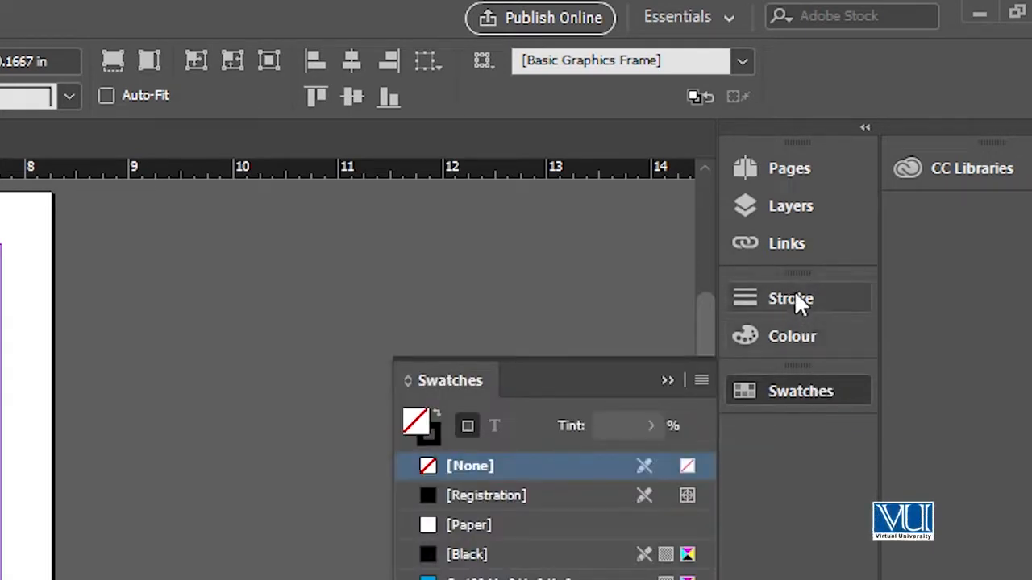
pyautogui.click(783, 391)
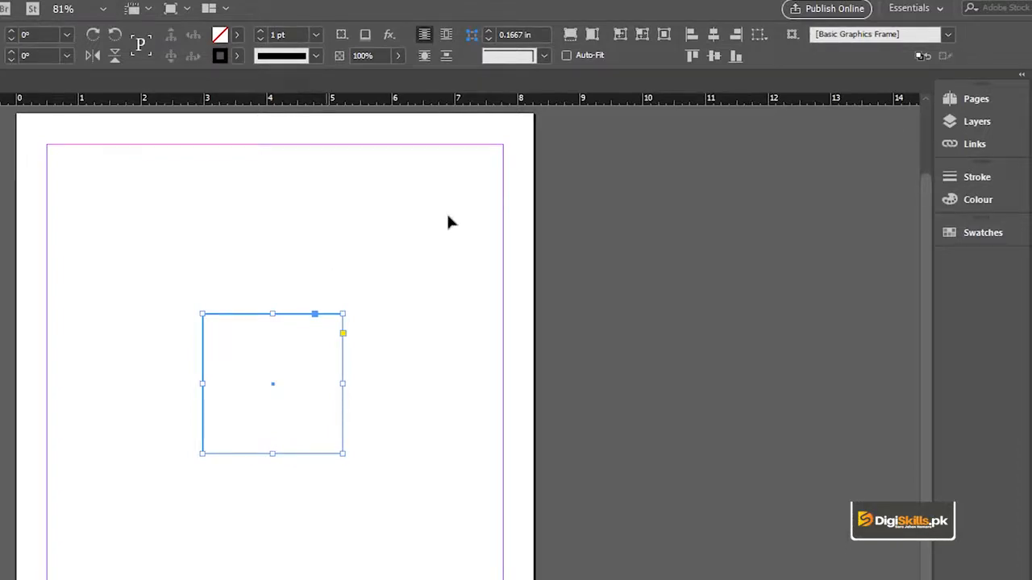
# Show the Pages panel and delete the square from the page.
pyautogui.click(955, 101)
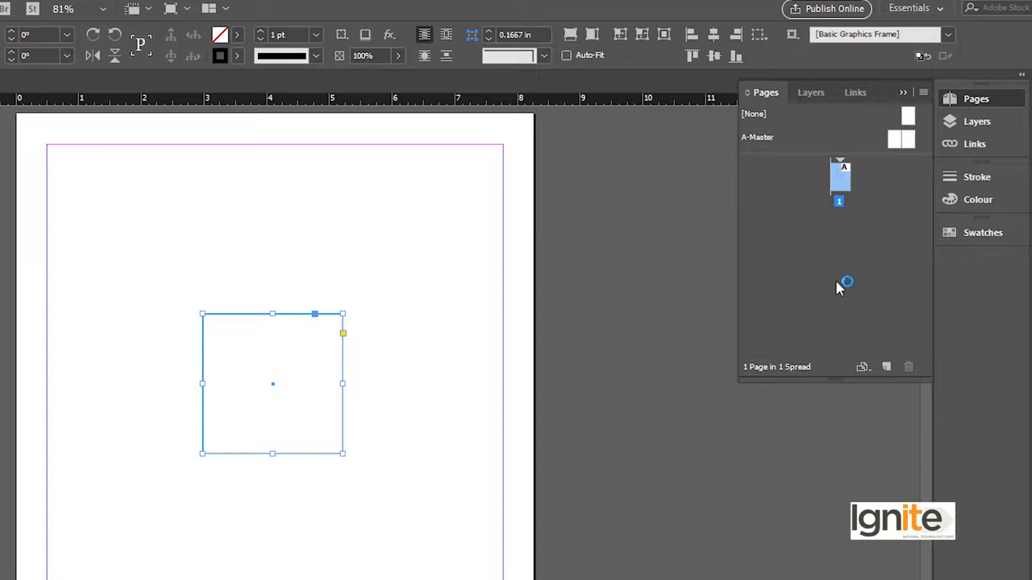
pyautogui.moveTo(300, 265); pyautogui.dragTo(354, 407)
pyautogui.press('Delete')
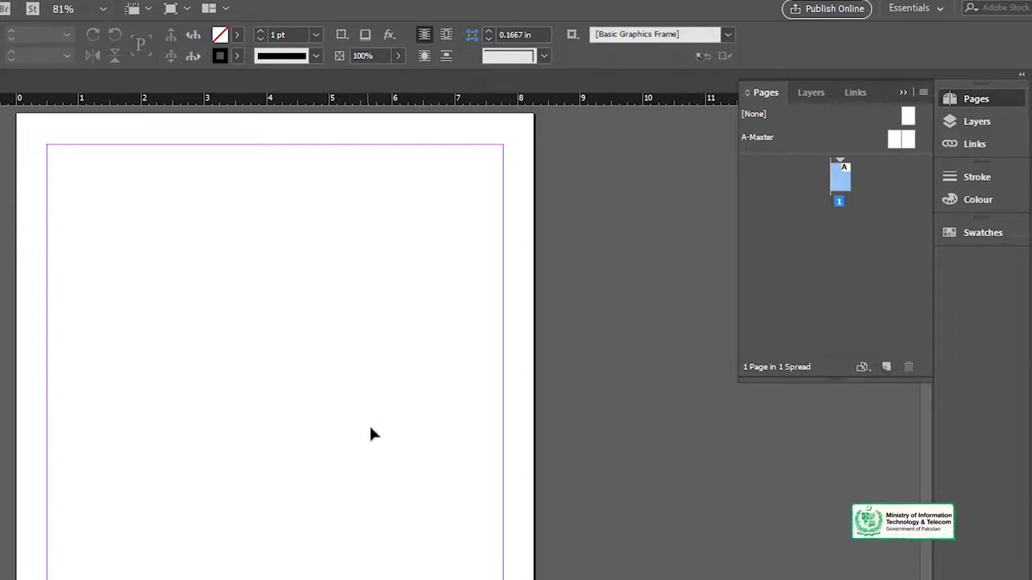
# Add five new pages to the document after page 1.
pyautogui.keyDown('alt'); pyautogui.click(313, 479); pyautogui.keyUp('alt')
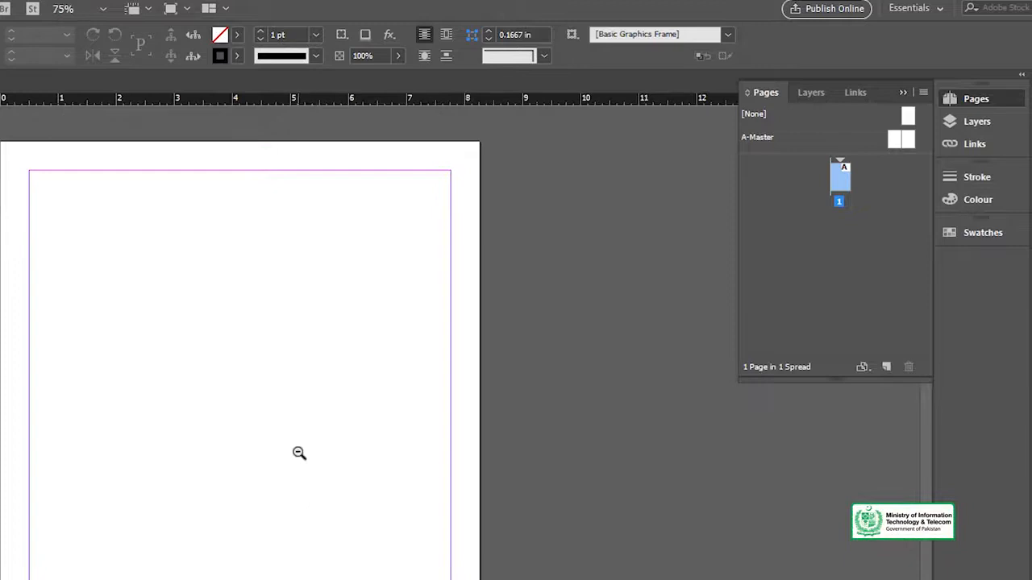
pyautogui.keyDown('alt'); pyautogui.click(298, 451); pyautogui.keyUp('alt')
pyautogui.click(392, 468)
pyautogui.moveTo(515, 239); pyautogui.dragTo(512, 224)
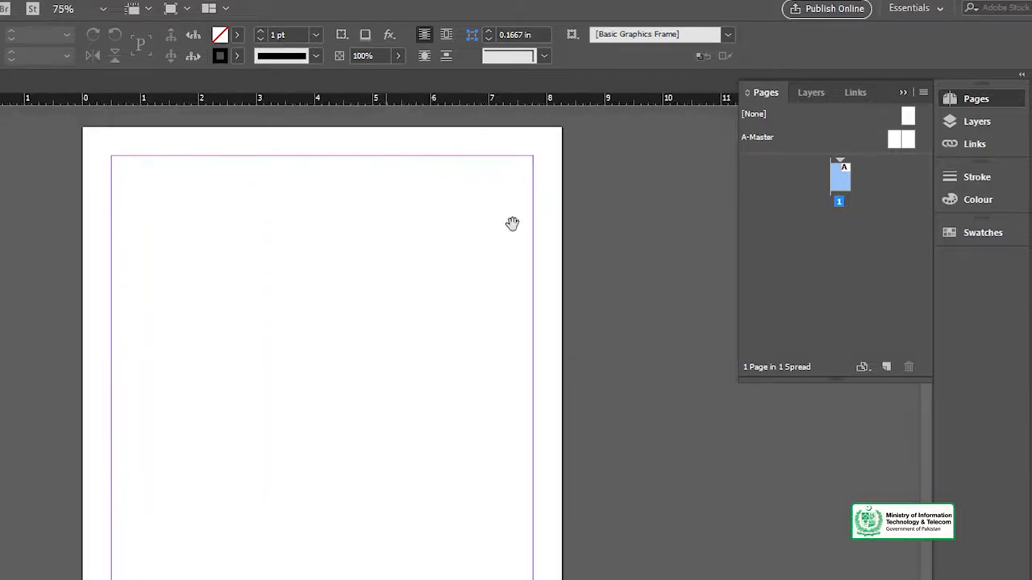
pyautogui.click(885, 368)
pyautogui.keyDown('alt'); pyautogui.click(367, 439); pyautogui.keyUp('alt')
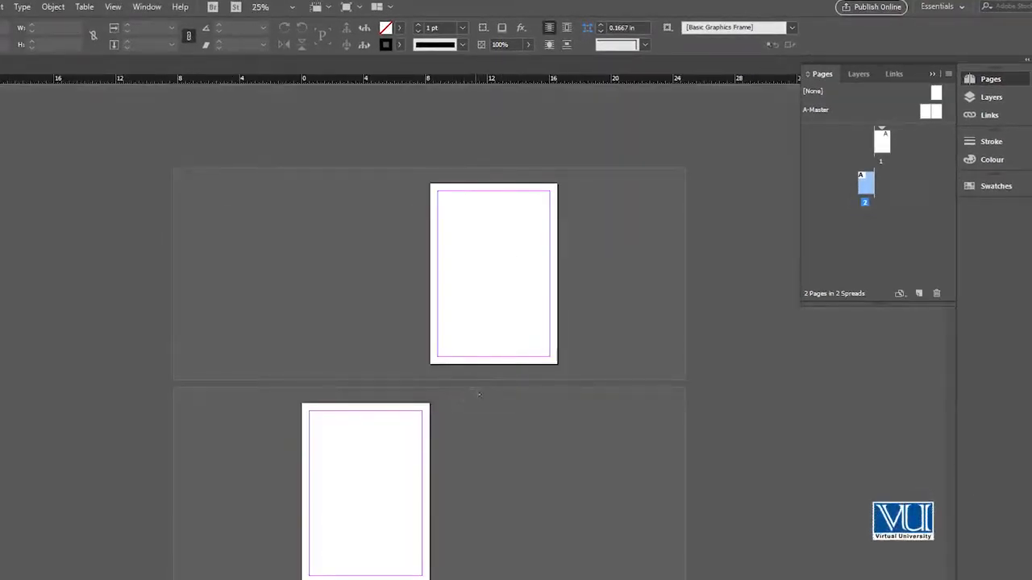
pyautogui.click(403, 427)
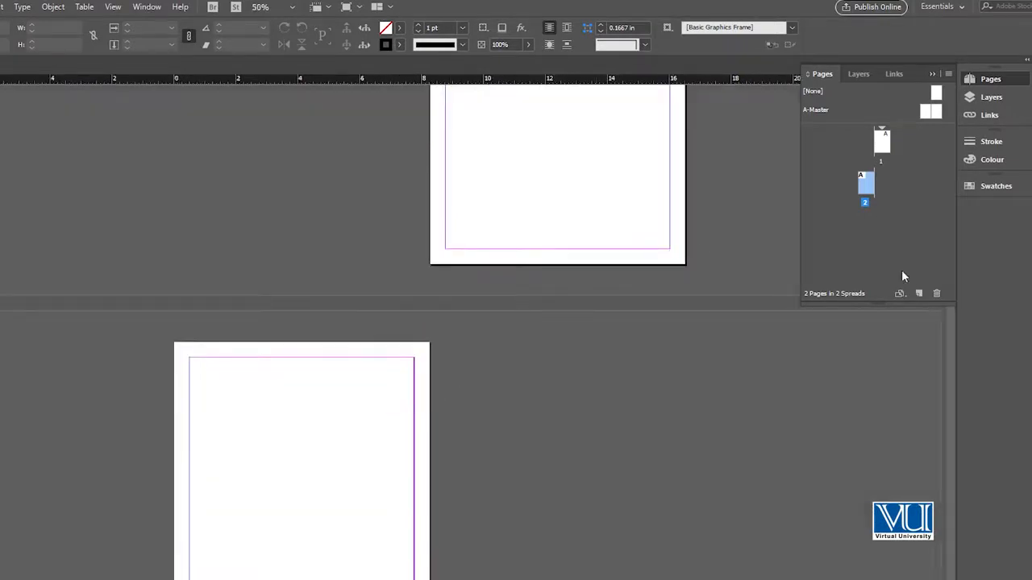
pyautogui.click(920, 295)
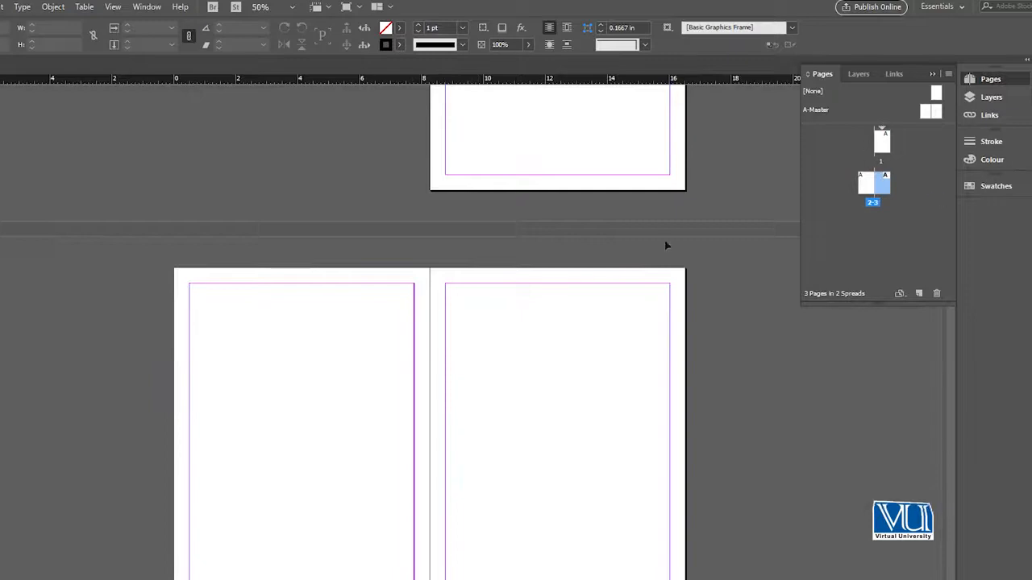
pyautogui.click(919, 293)
pyautogui.click(919, 293)
pyautogui.click(919, 294)
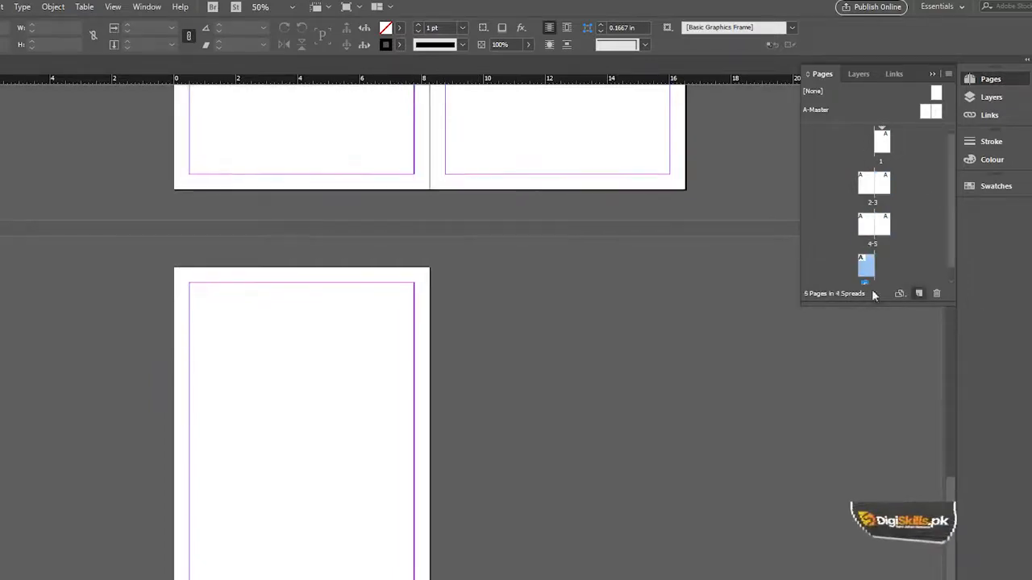
# Delete page 6 at the end of the document.
pyautogui.keyDown('alt'); pyautogui.click(562, 222); pyautogui.keyUp('alt')
pyautogui.keyDown('alt'); pyautogui.click(515, 245); pyautogui.keyUp('alt')
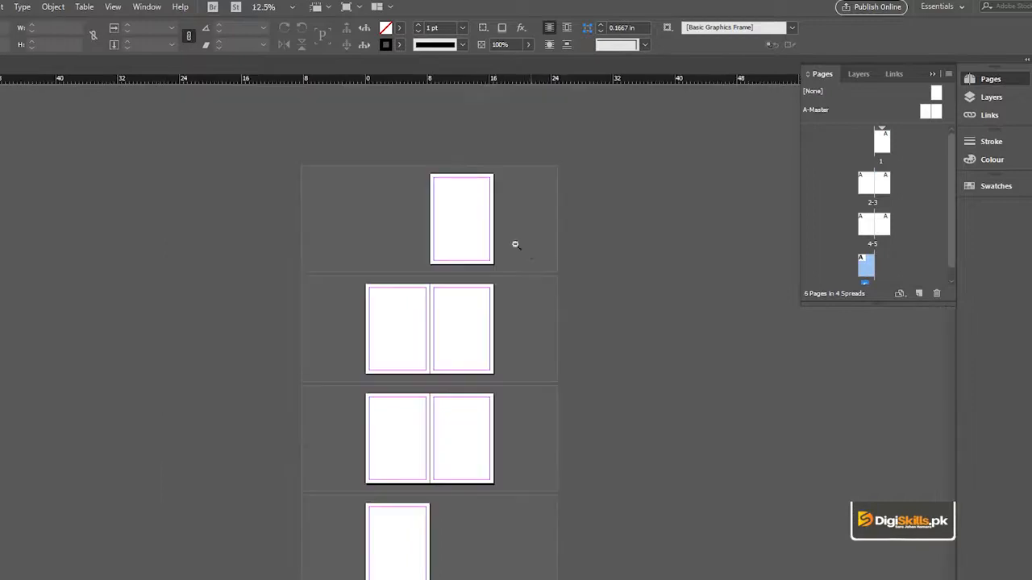
pyautogui.keyDown('ctrl'); pyautogui.click(424, 393); pyautogui.keyUp('ctrl')
pyautogui.moveTo(487, 310); pyautogui.dragTo(518, 263)
pyautogui.moveTo(507, 352); pyautogui.dragTo(505, 260)
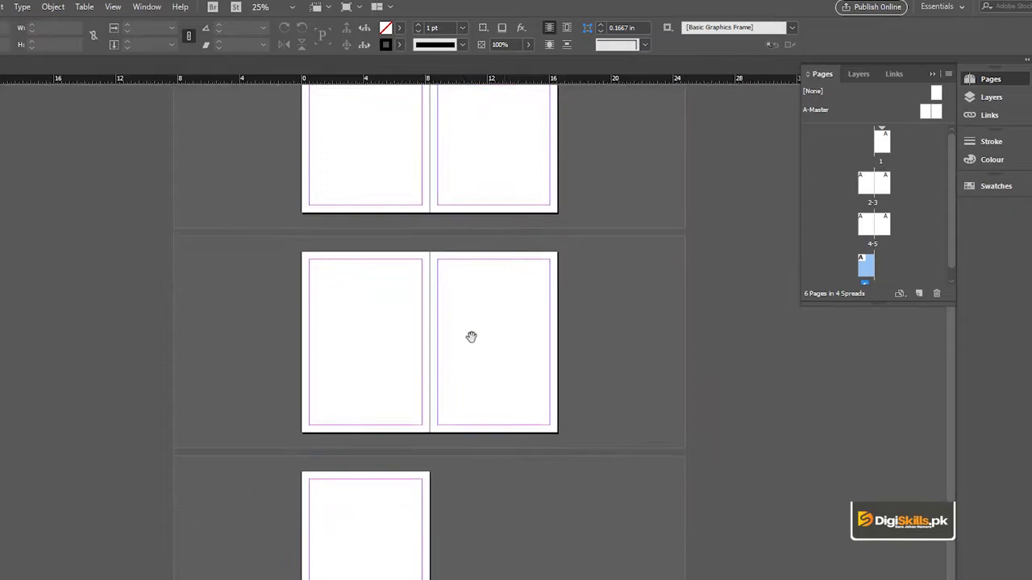
pyautogui.moveTo(471, 336); pyautogui.dragTo(481, 477)
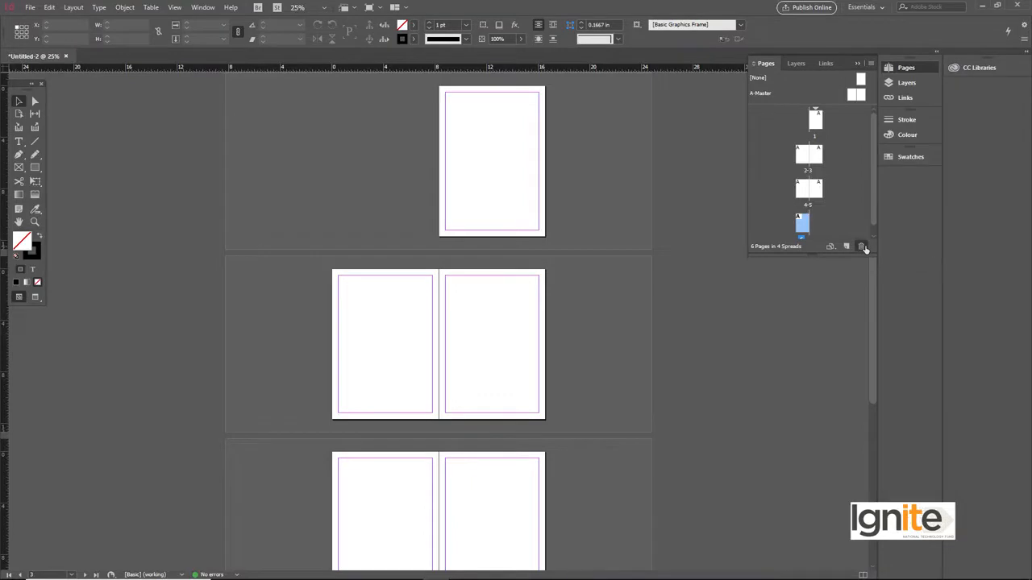
pyautogui.click(861, 247)
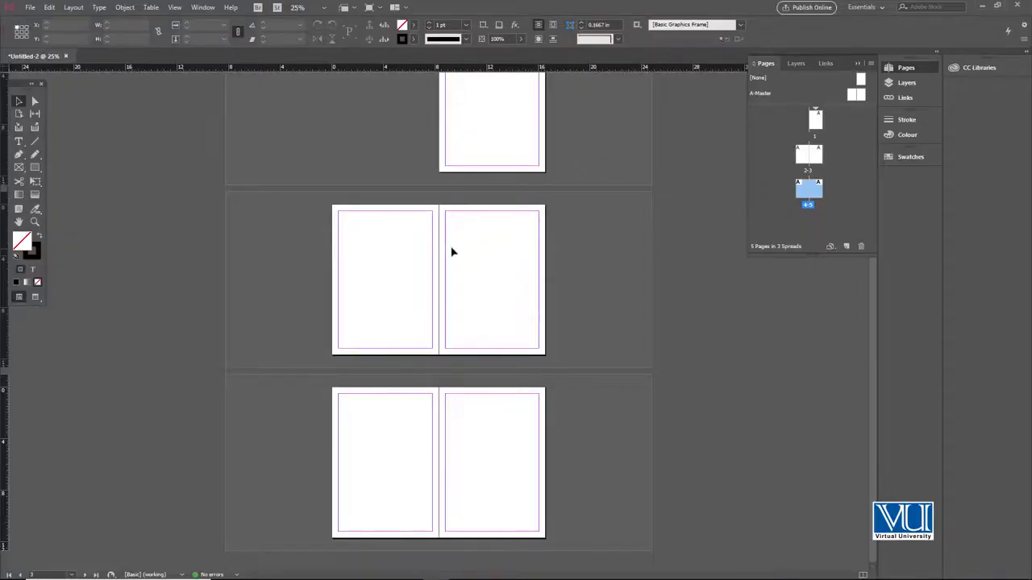
# Delete the 4-5 spread and page 3 from the document.
pyautogui.click(859, 246)
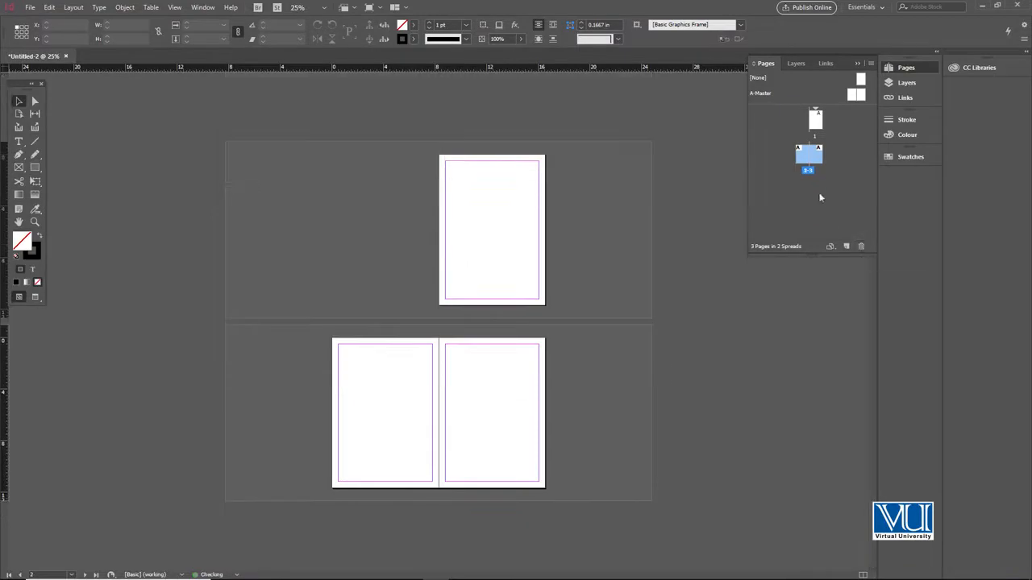
pyautogui.click(816, 164)
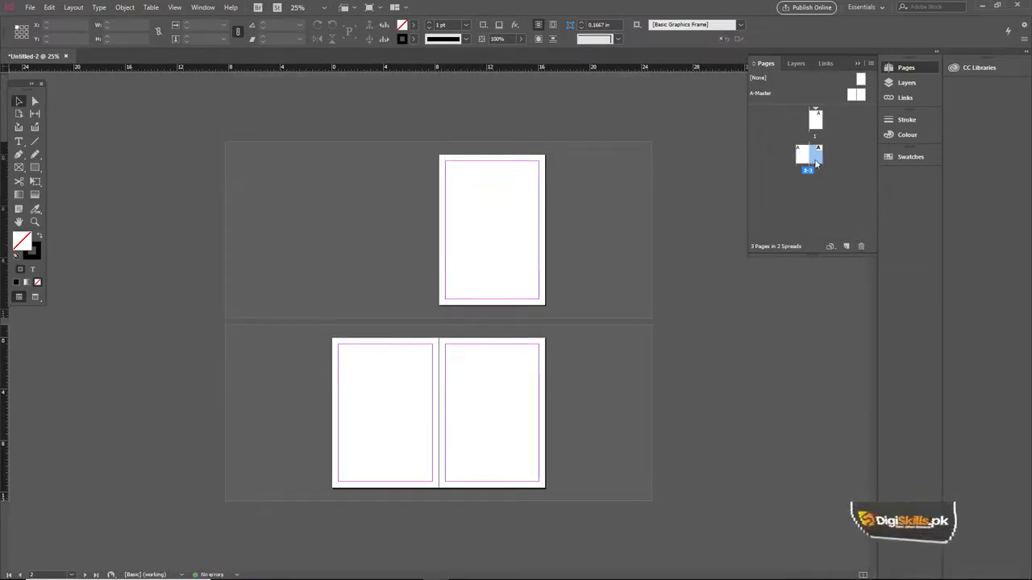
pyautogui.click(861, 245)
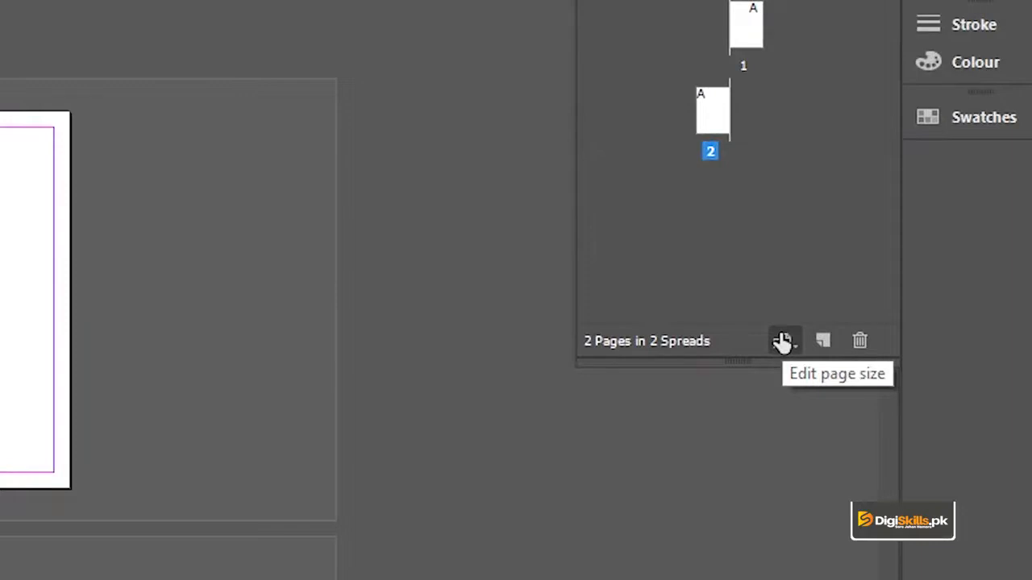
# Look through the preset page sizes offered for page 2.
pyautogui.click(781, 342)
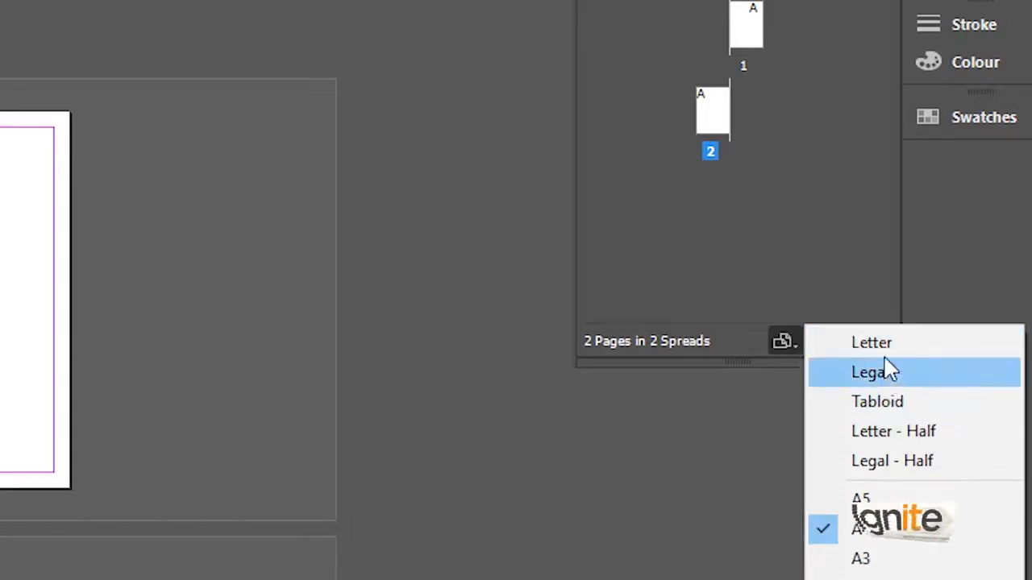
pyautogui.click(813, 236)
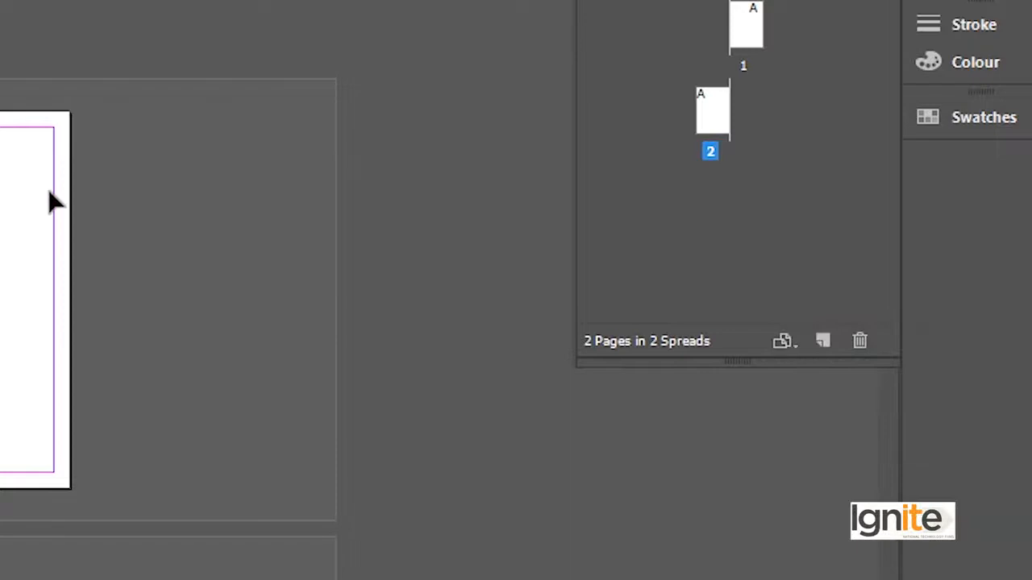